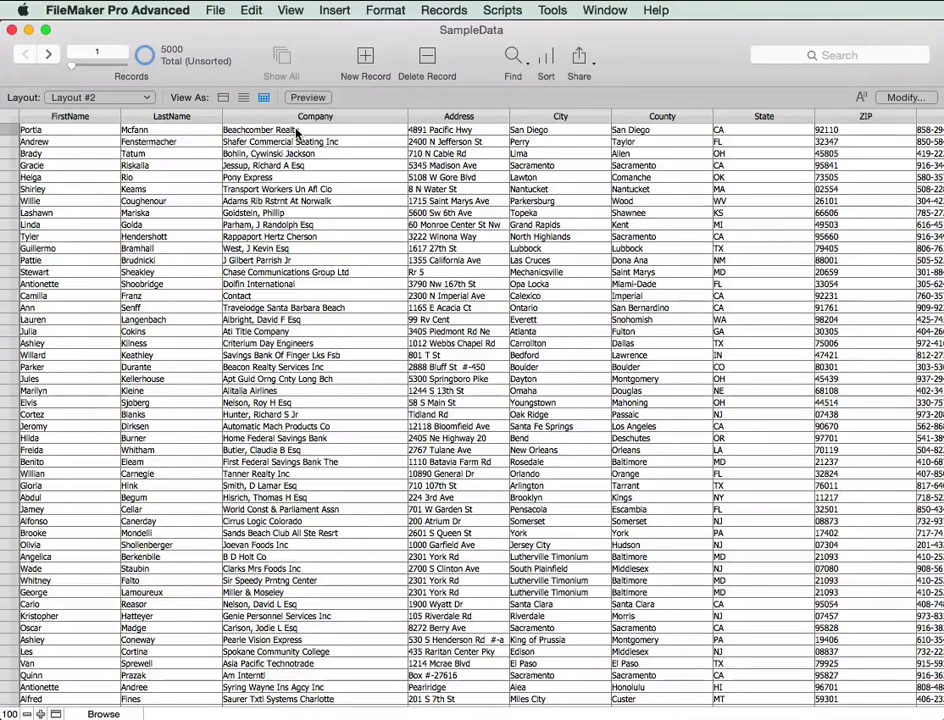
# In Manage Database, create a new table named Join_people_Companies
pyautogui.press('super+shift+d')
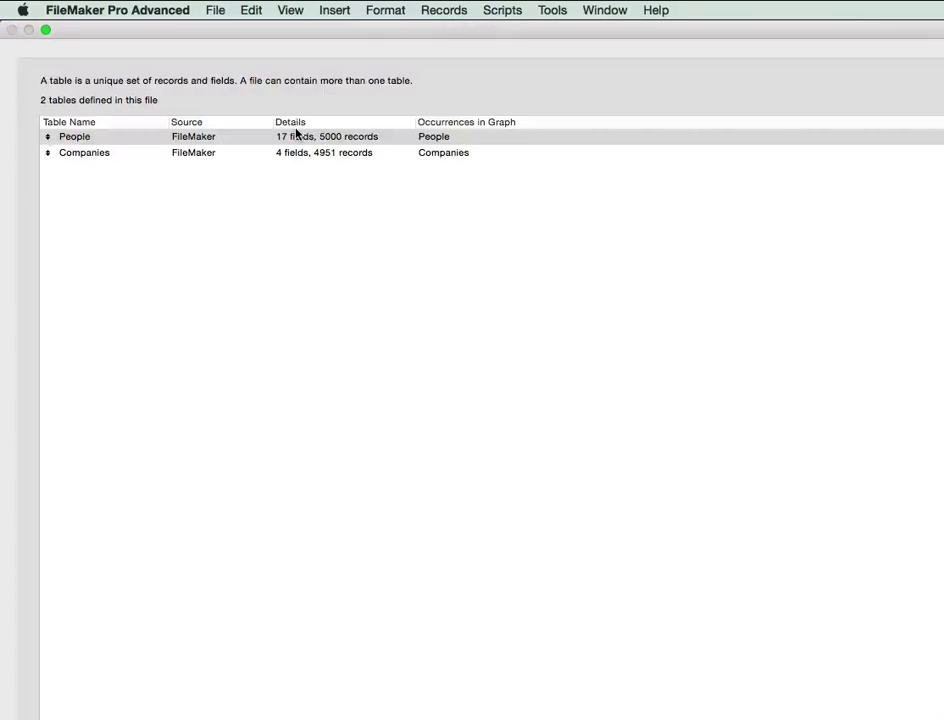
pyautogui.click(657, 77)
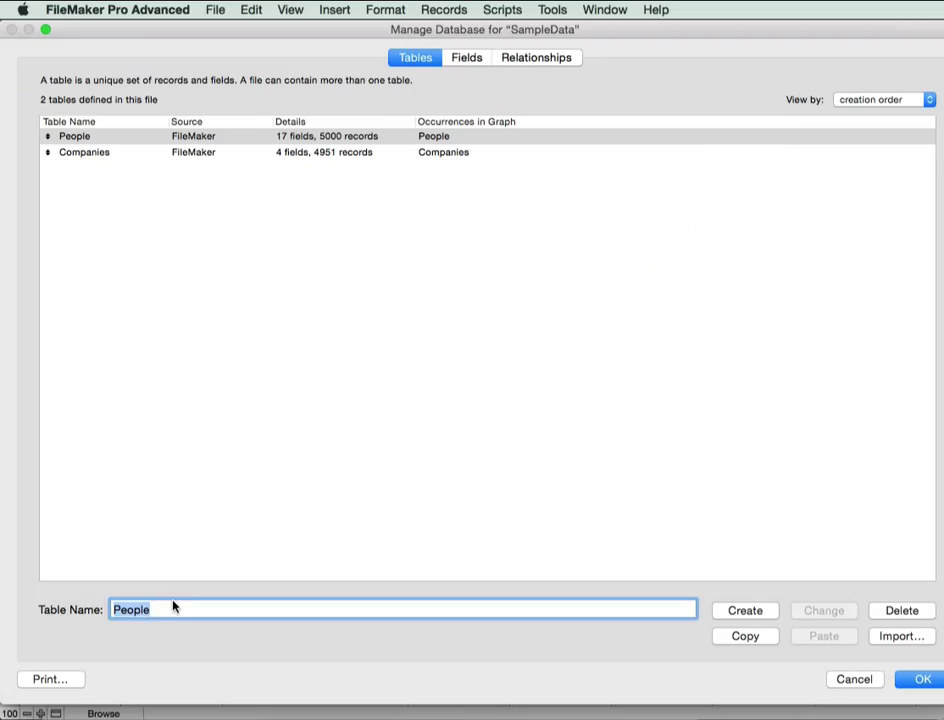
pyautogui.write('Join_peo')
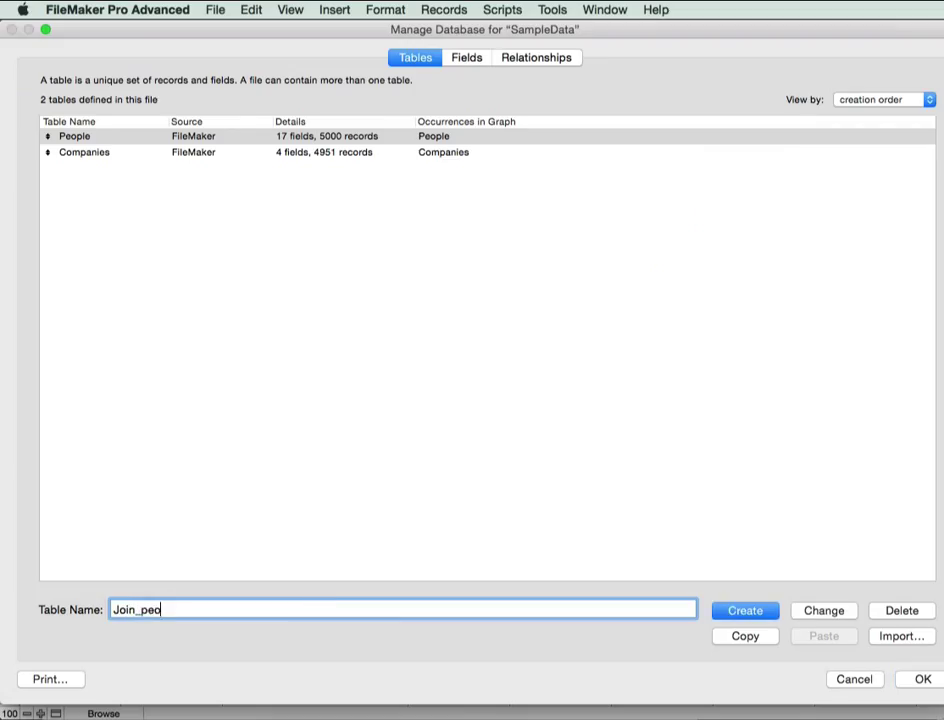
pyautogui.write('ple_Companies')
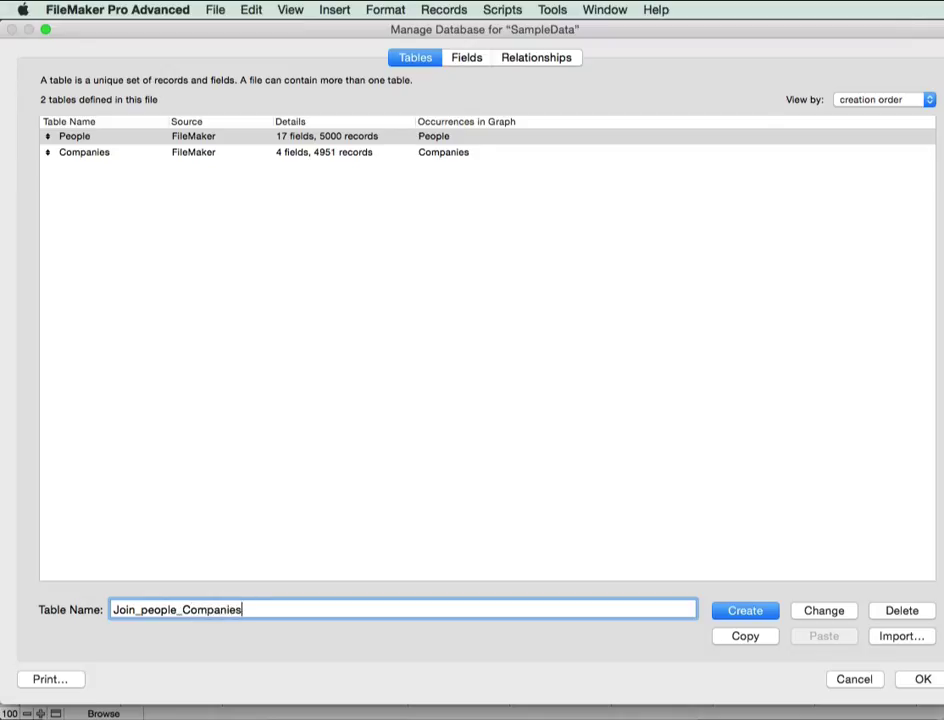
pyautogui.click(740, 612)
# Add a _pkid text field whose auto-enter calculated value is get(uuid)
pyautogui.click(467, 59)
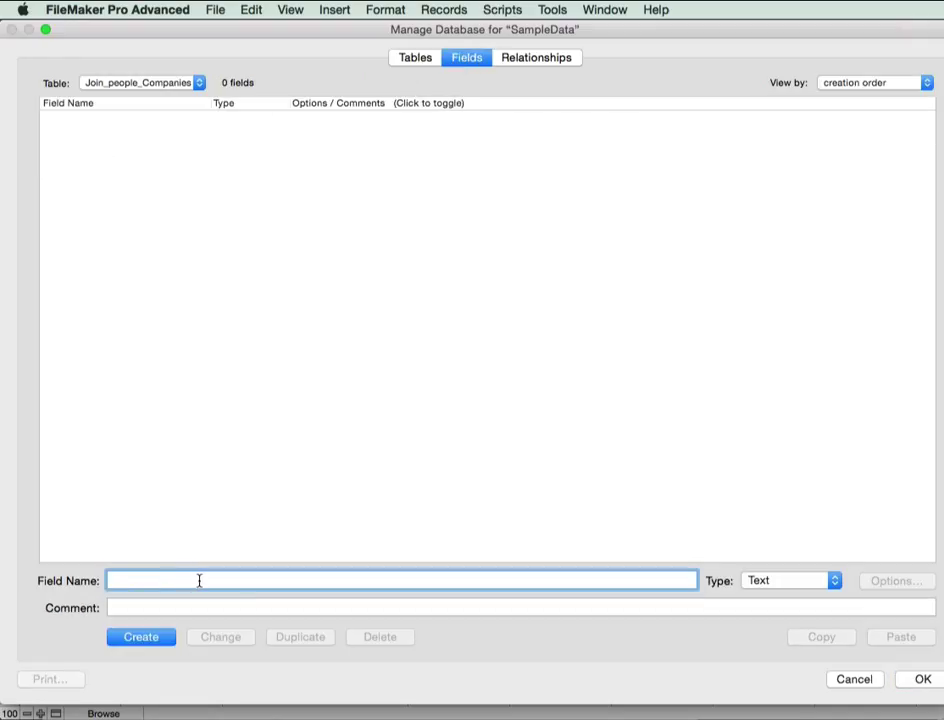
pyautogui.write('_pkid')
pyautogui.press('Return')
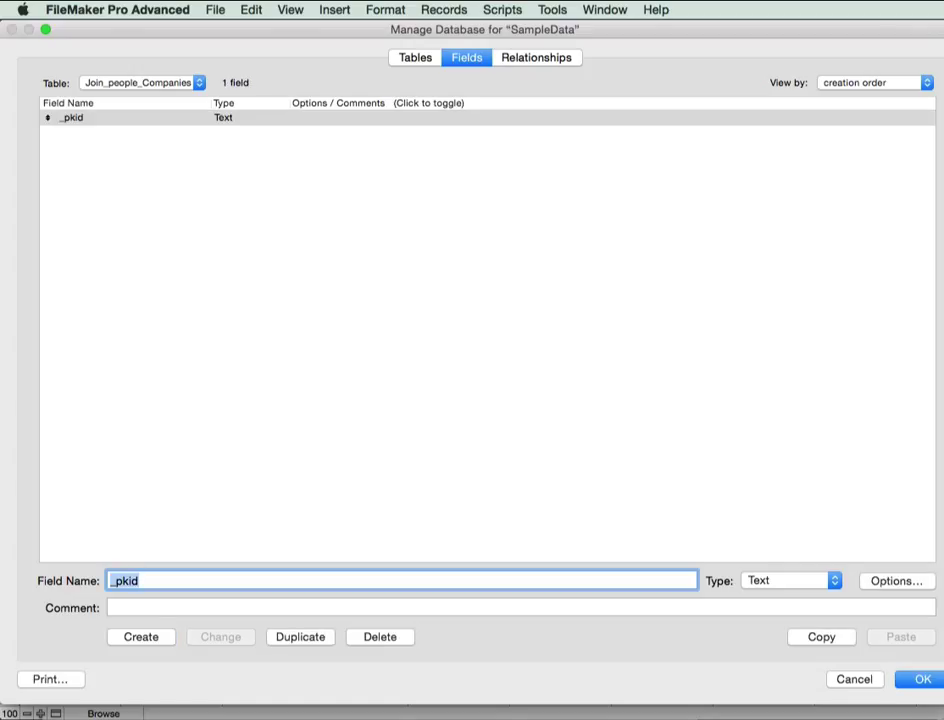
pyautogui.click(897, 581)
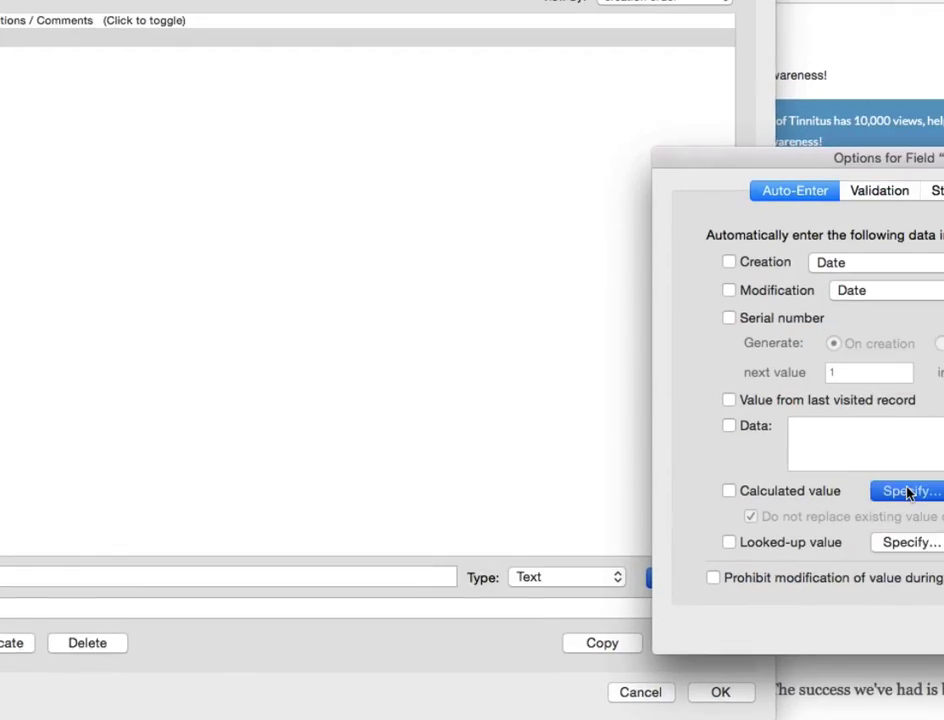
pyautogui.click(828, 491)
pyautogui.write('get(uuid)')
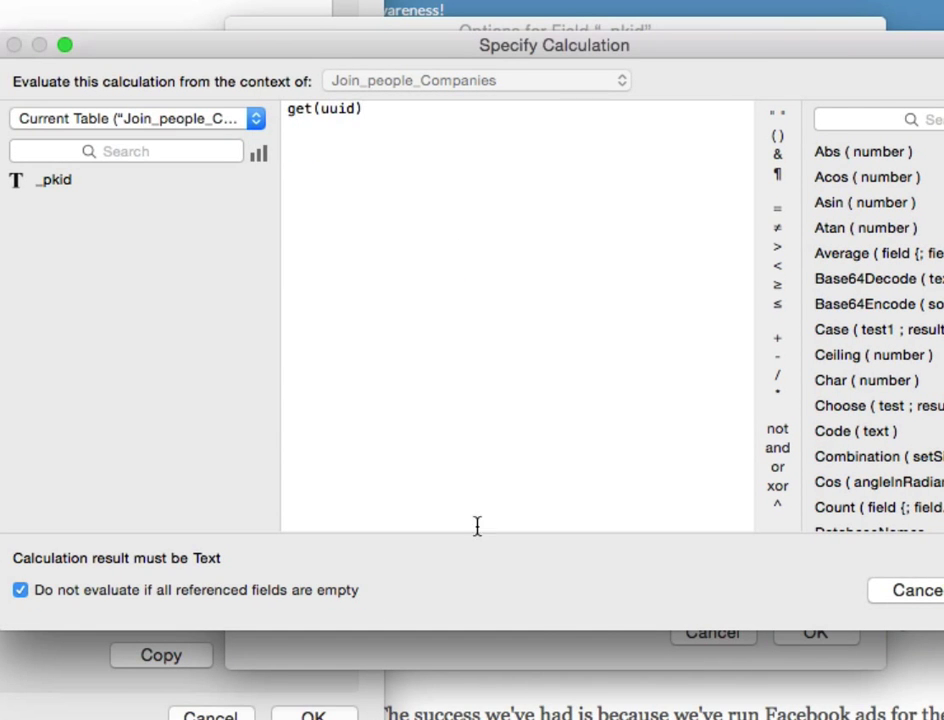
pyautogui.press('Return')
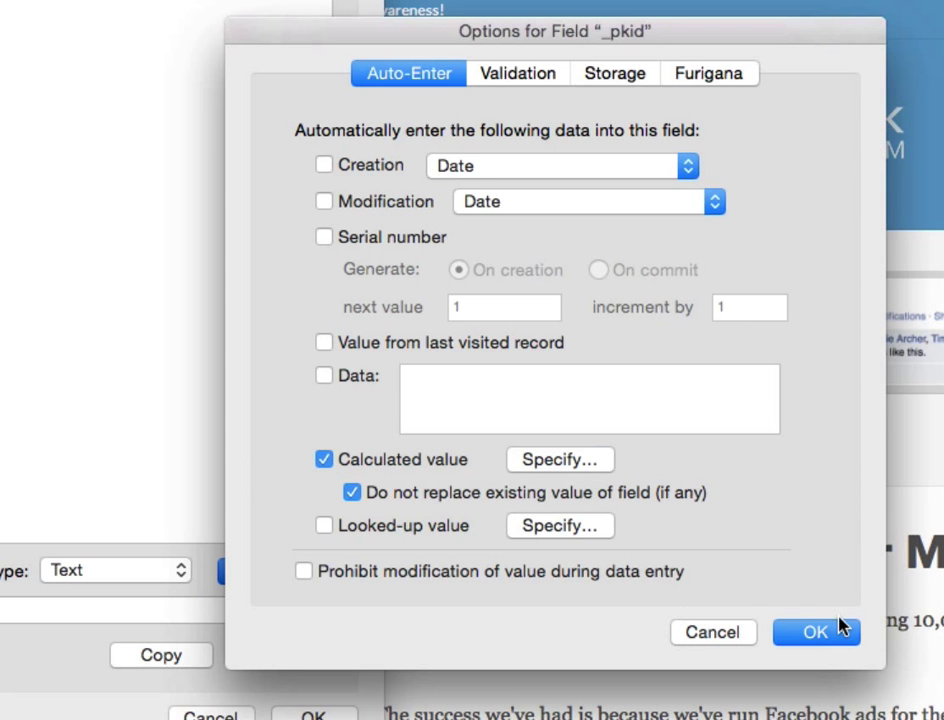
pyautogui.click(838, 626)
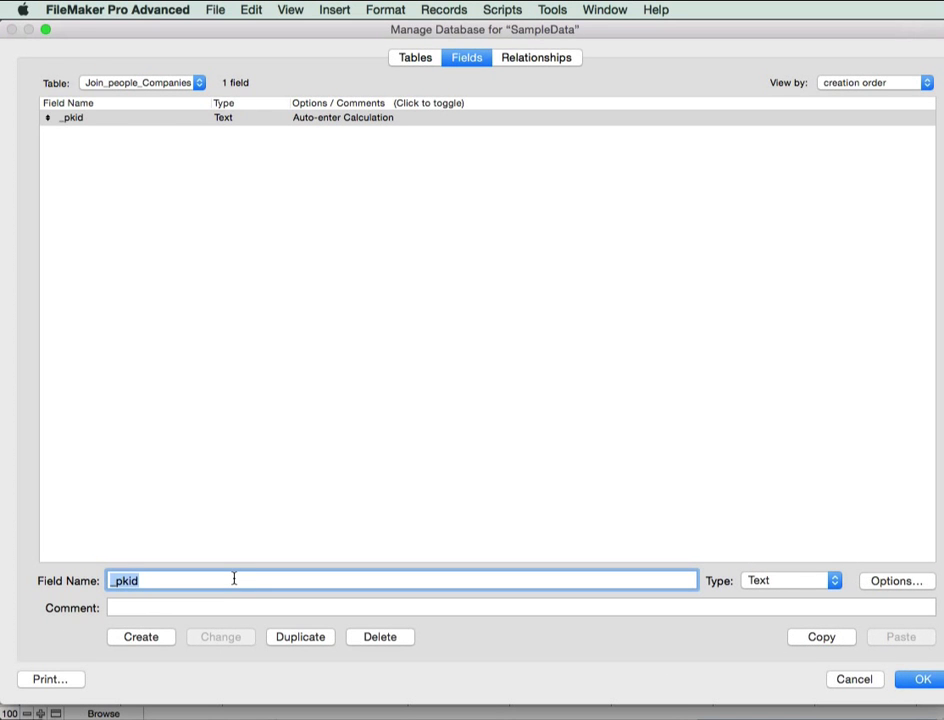
# Create the text fields CompanyID, PeopleID and DirectPhone in the join table
pyautogui.write('CompanyO')
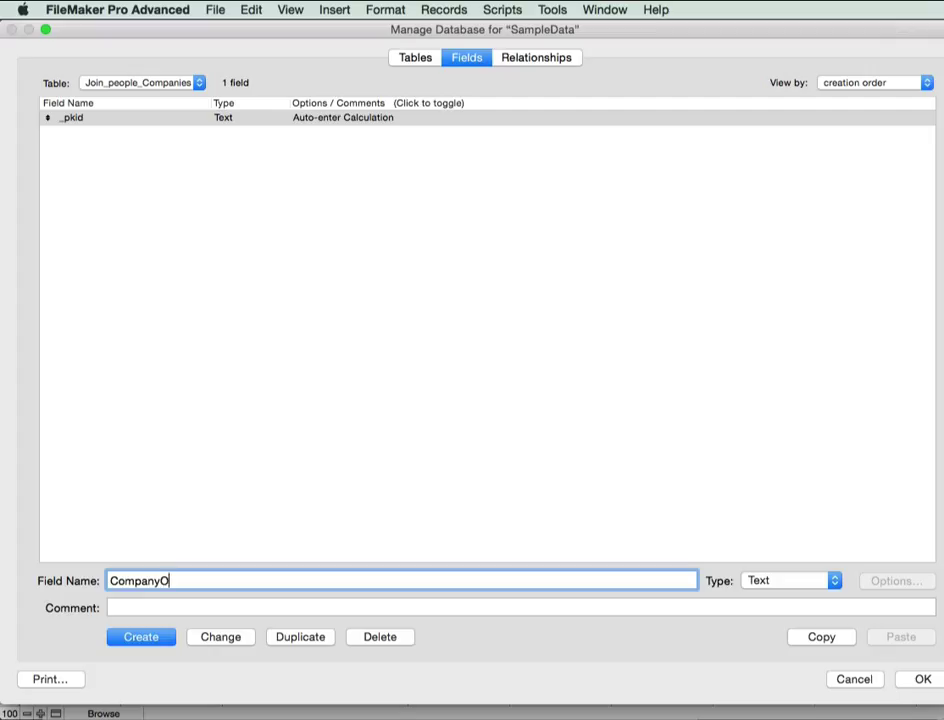
pyautogui.press('BackSpace')
pyautogui.write('ID')
pyautogui.press('Return')
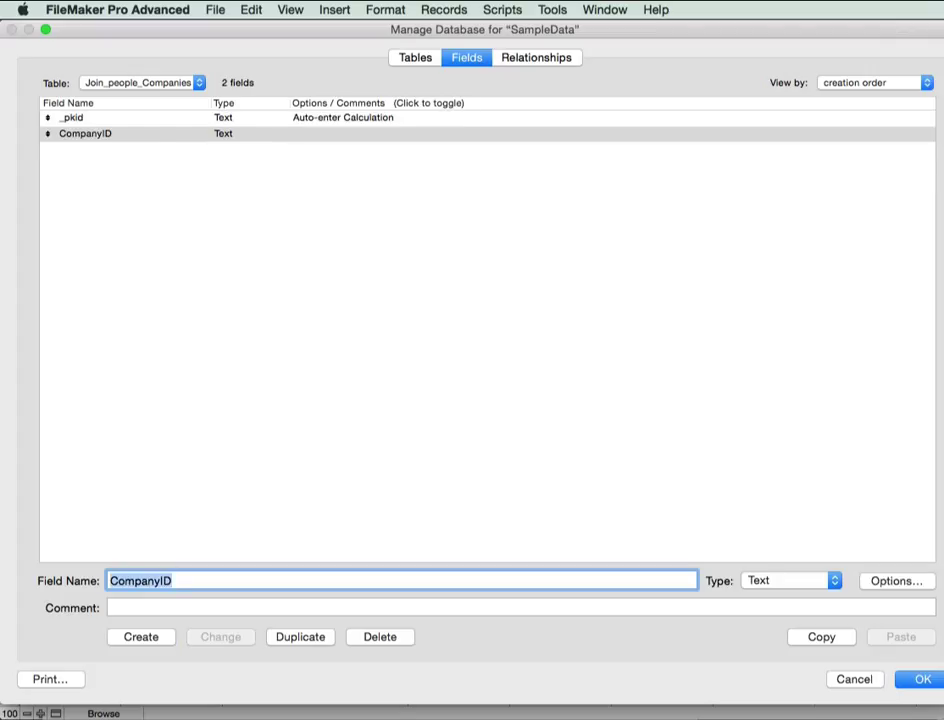
pyautogui.write('PeopleID')
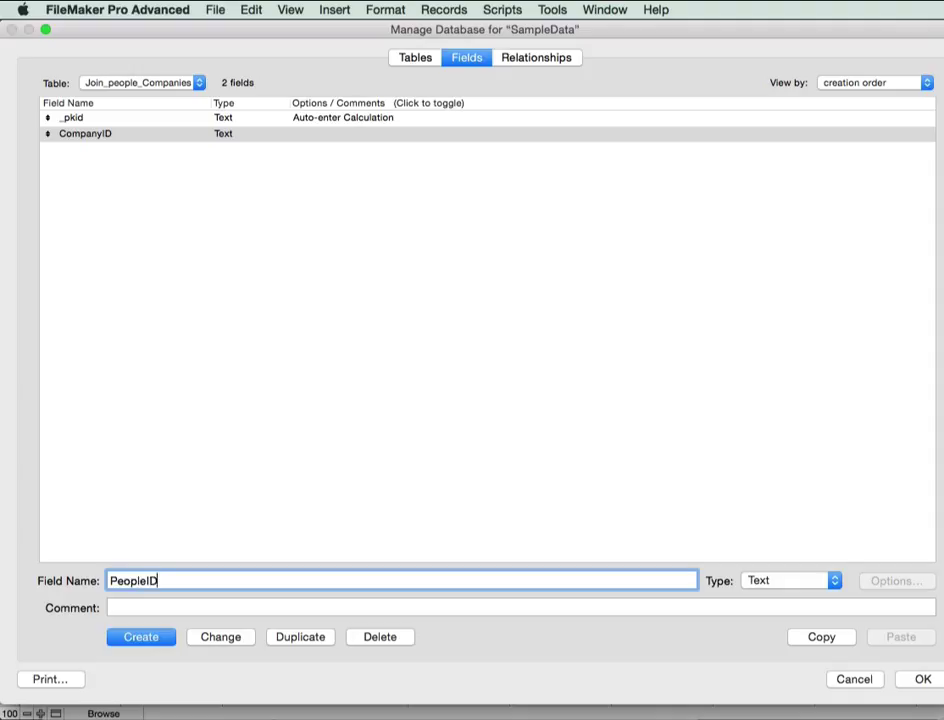
pyautogui.press('Return')
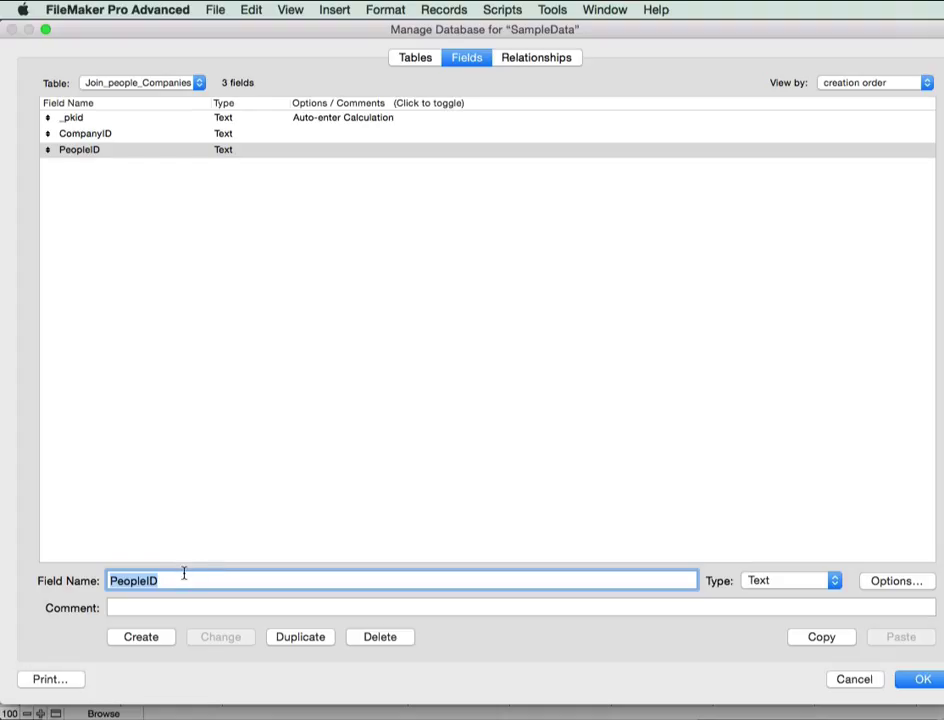
pyautogui.write('Direct')
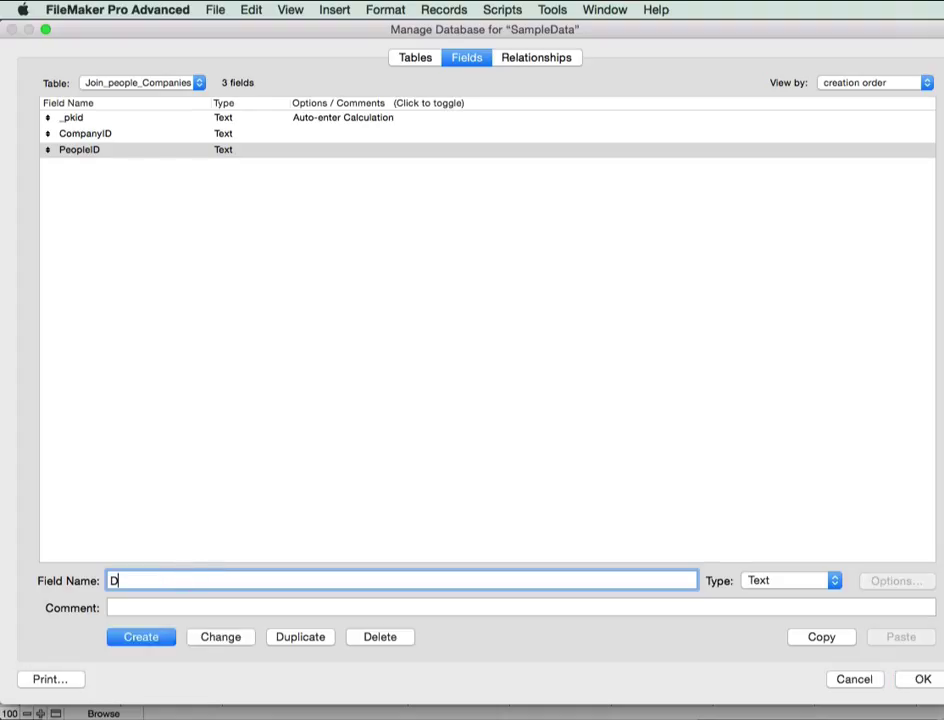
pyautogui.write('Phone')
pyautogui.click(140, 637)
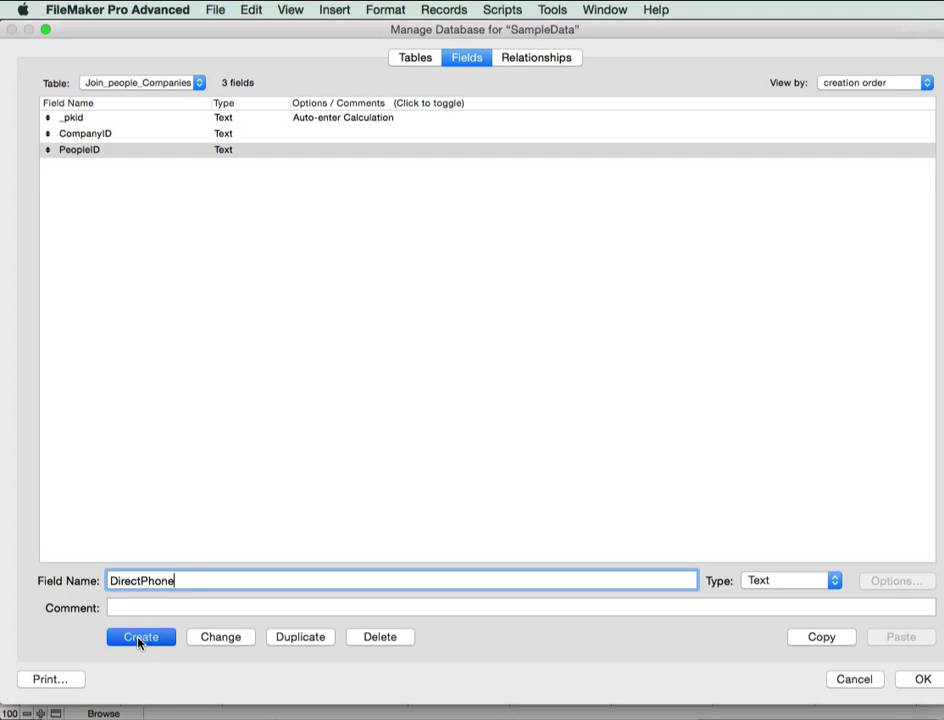
# Place Join_people_Companies beside People in the graph and link People::_pkID to PeopleID
pyautogui.click(523, 59)
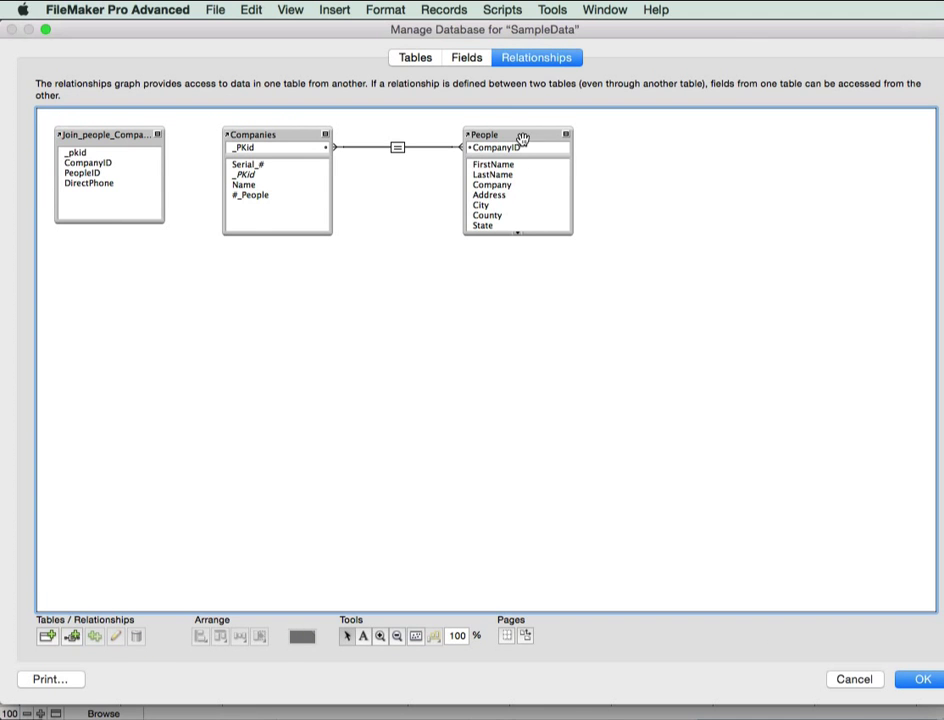
pyautogui.moveTo(227, 138)
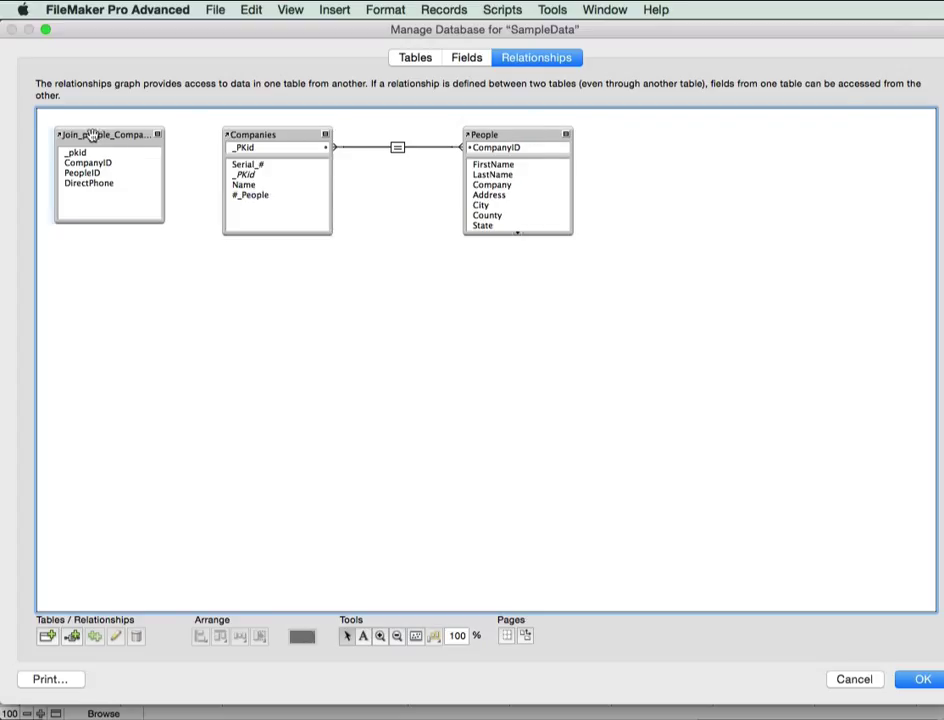
pyautogui.moveTo(97, 135); pyautogui.dragTo(685, 140)
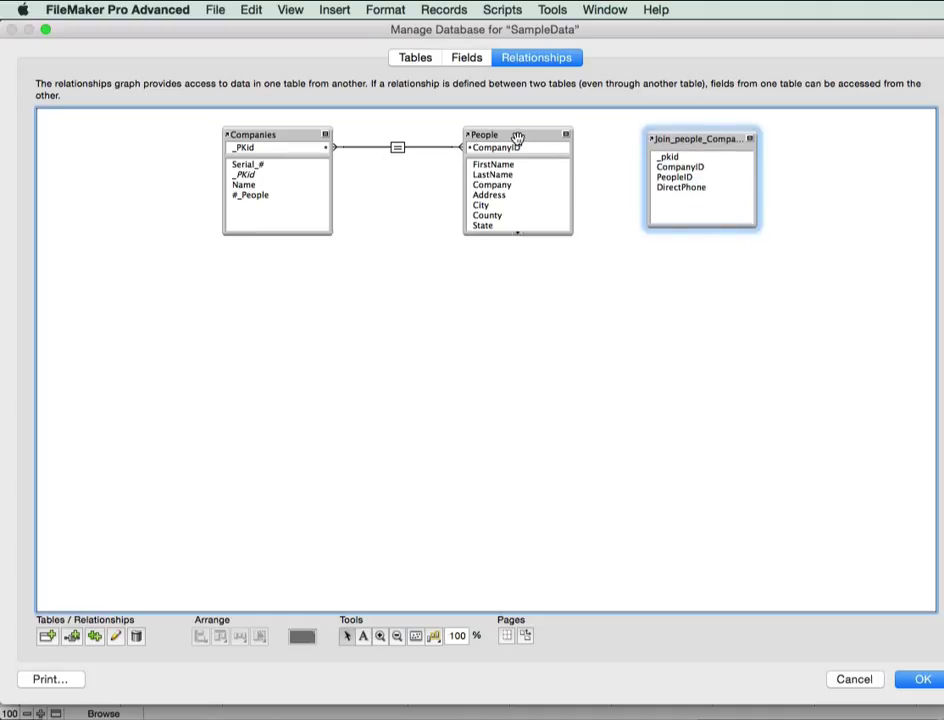
pyautogui.moveTo(697, 138); pyautogui.dragTo(686, 136)
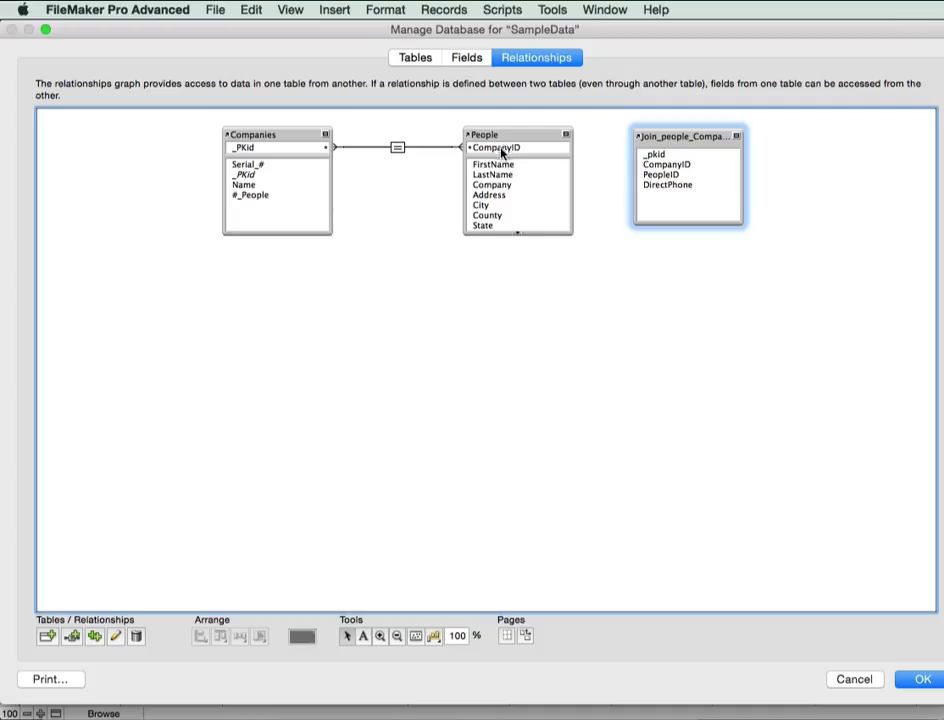
pyautogui.click(519, 234)
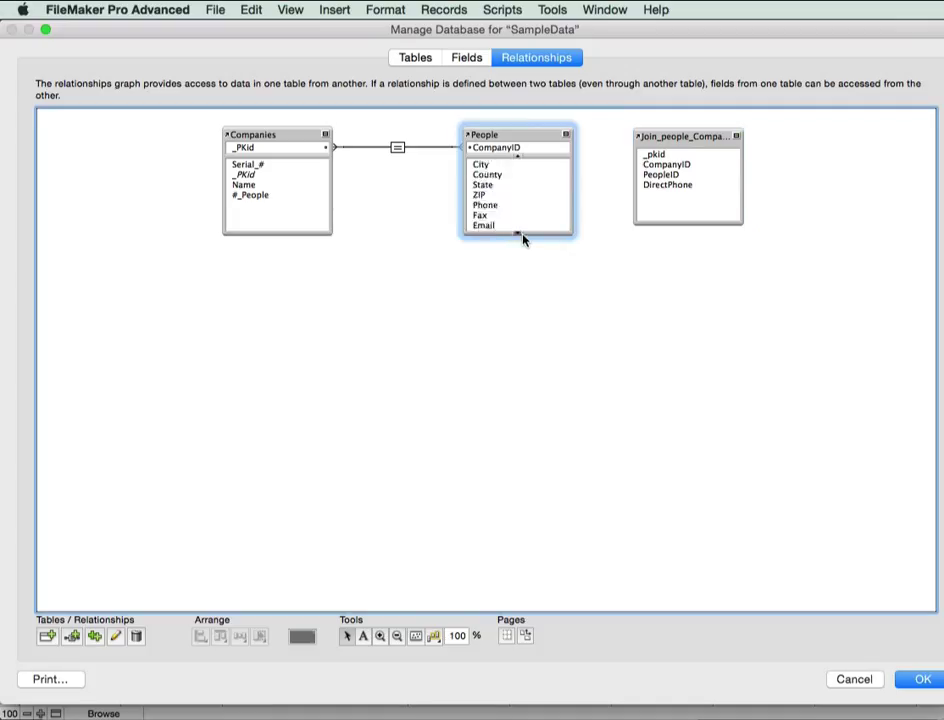
pyautogui.moveTo(487, 229); pyautogui.dragTo(663, 175)
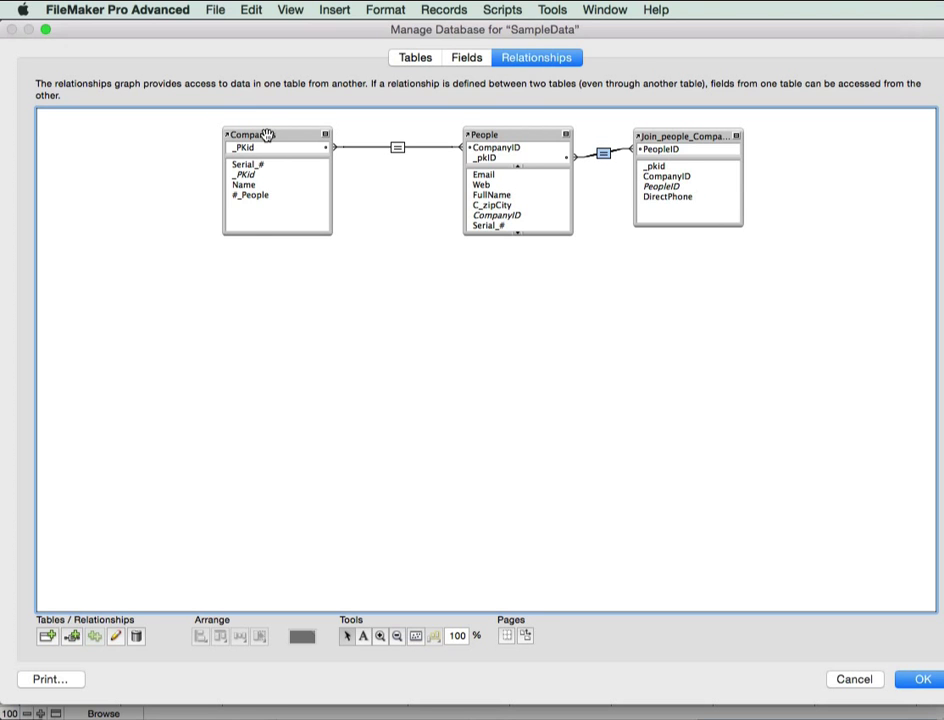
# Add a second Companies occurrence named JPC_Companies and link the join table's CompanyID to it
pyautogui.moveTo(268, 133); pyautogui.dragTo(841, 139)
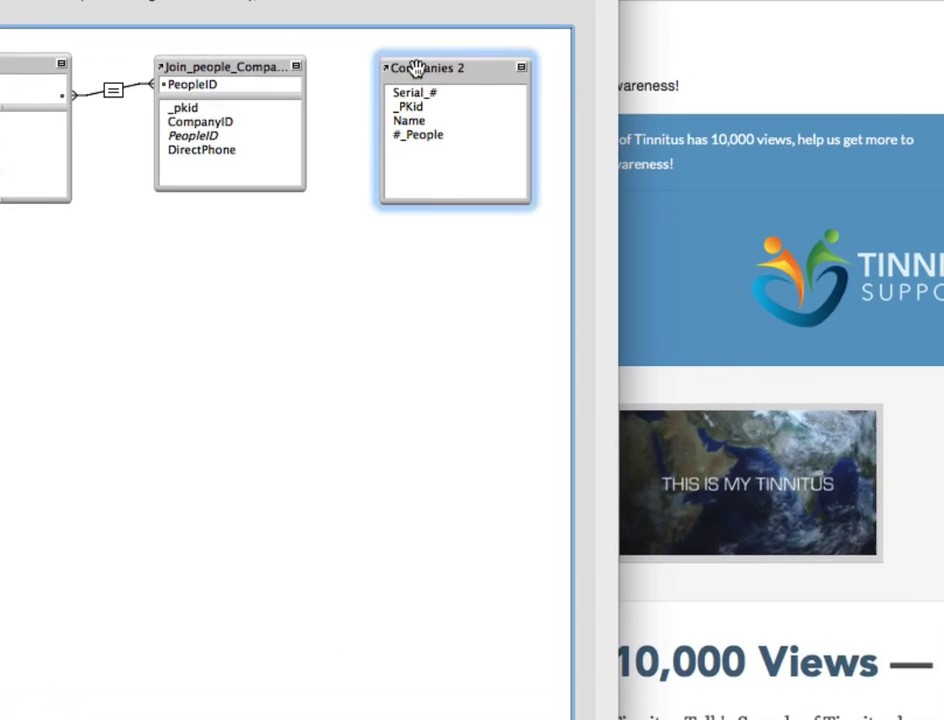
pyautogui.doubleClick(823, 137)
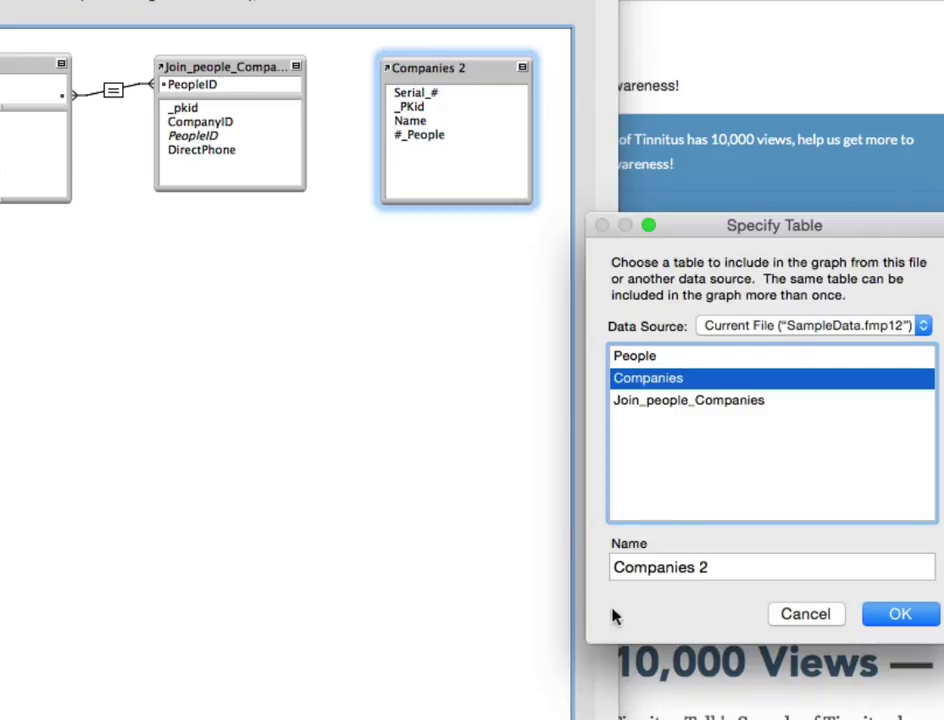
pyautogui.click(615, 567)
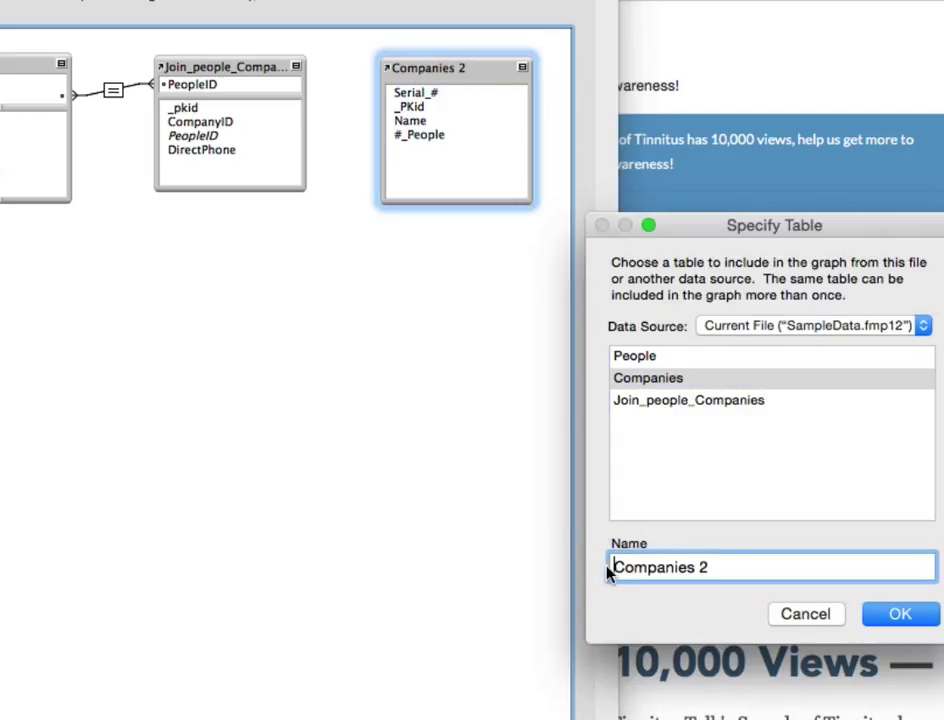
pyautogui.write('JCP')
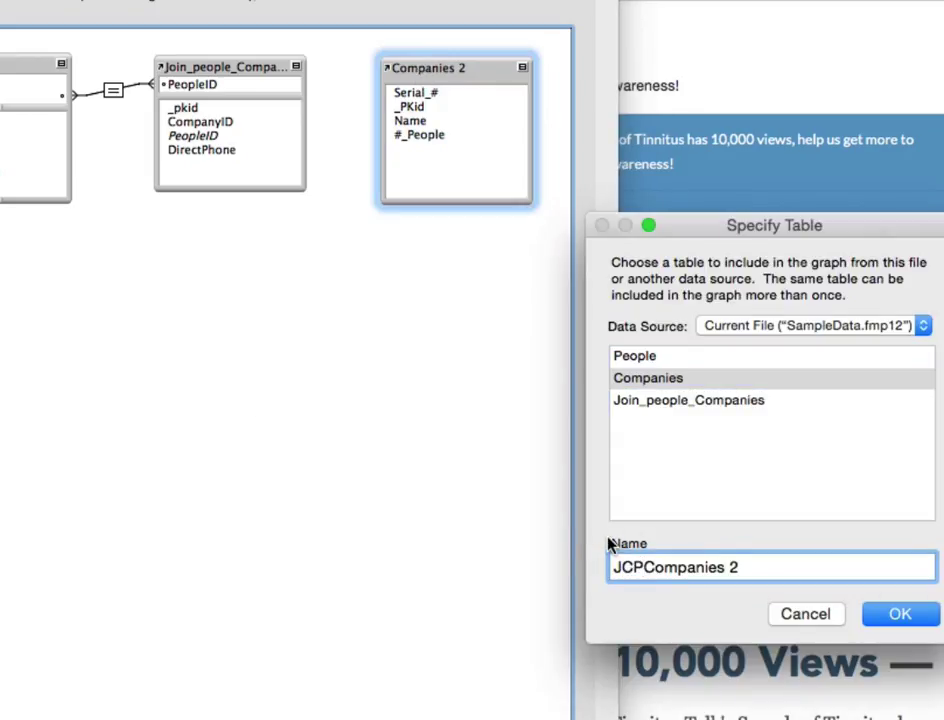
pyautogui.write('_')
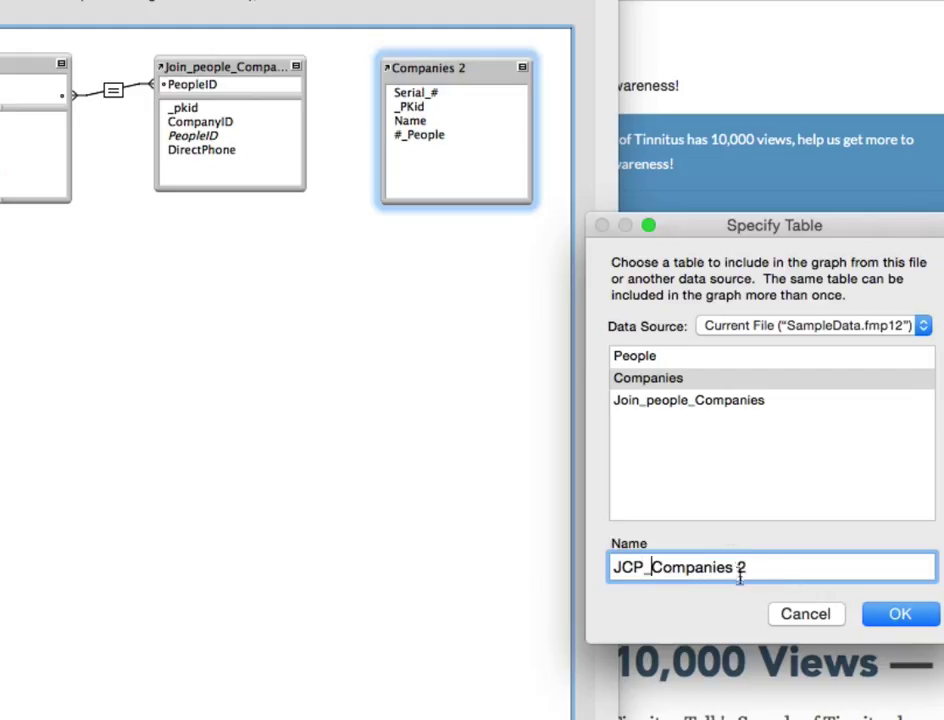
pyautogui.moveTo(732, 566); pyautogui.dragTo(783, 569)
pyautogui.press('BackSpace')
pyautogui.click(642, 566)
pyautogui.press('BackSpace')
pyautogui.press('BackSpace')
pyautogui.write('PC')
pyautogui.click(901, 615)
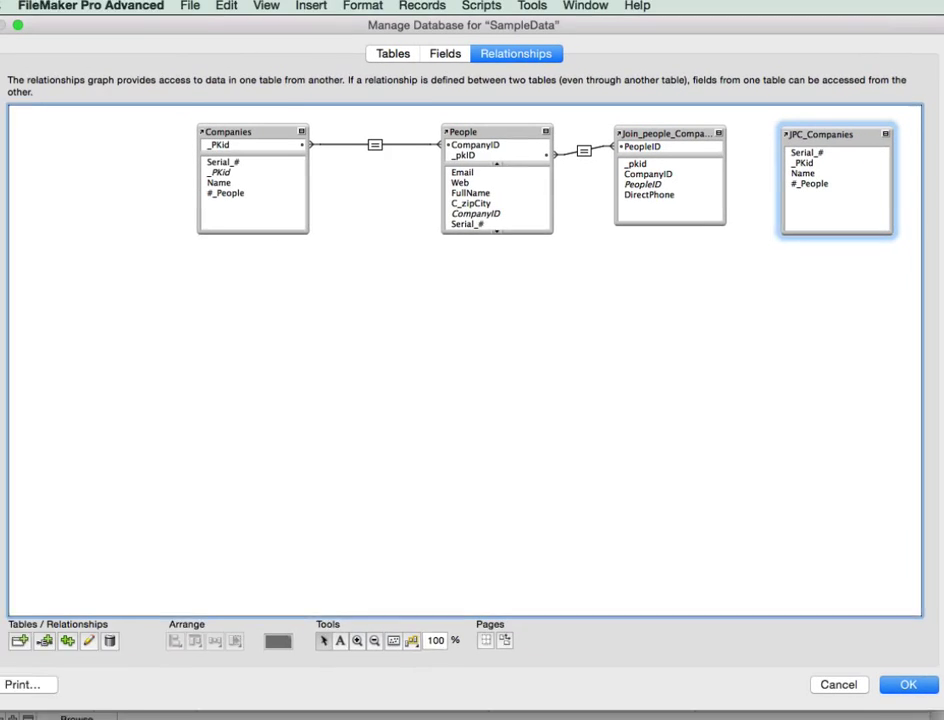
pyautogui.moveTo(651, 177); pyautogui.dragTo(831, 166)
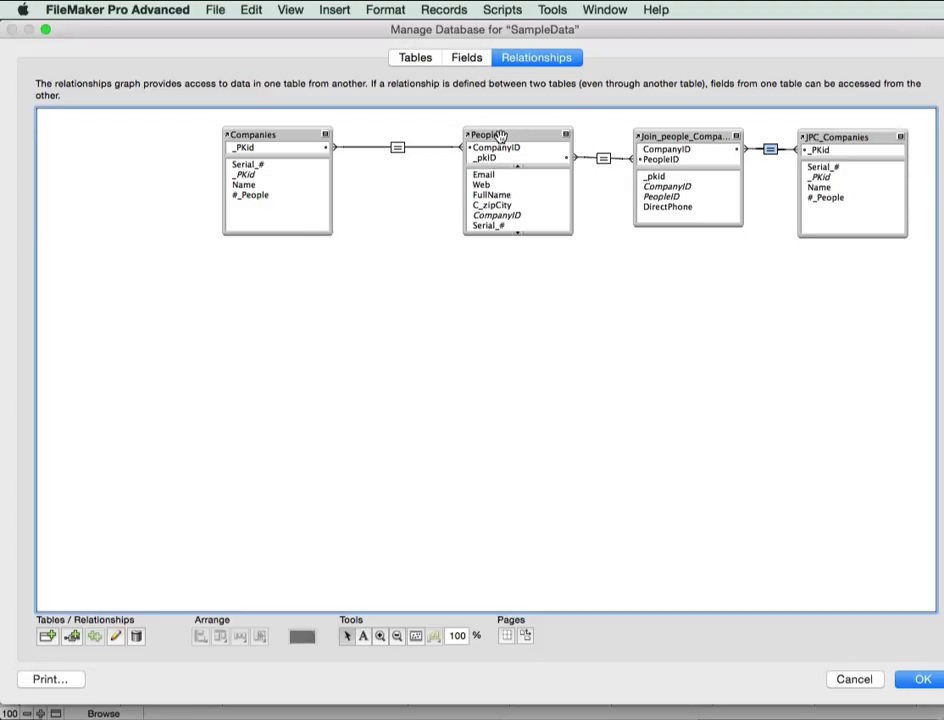
# Allow creation of Join_people_Companies records through the People relationship
pyautogui.click(603, 159)
pyautogui.doubleClick(605, 161)
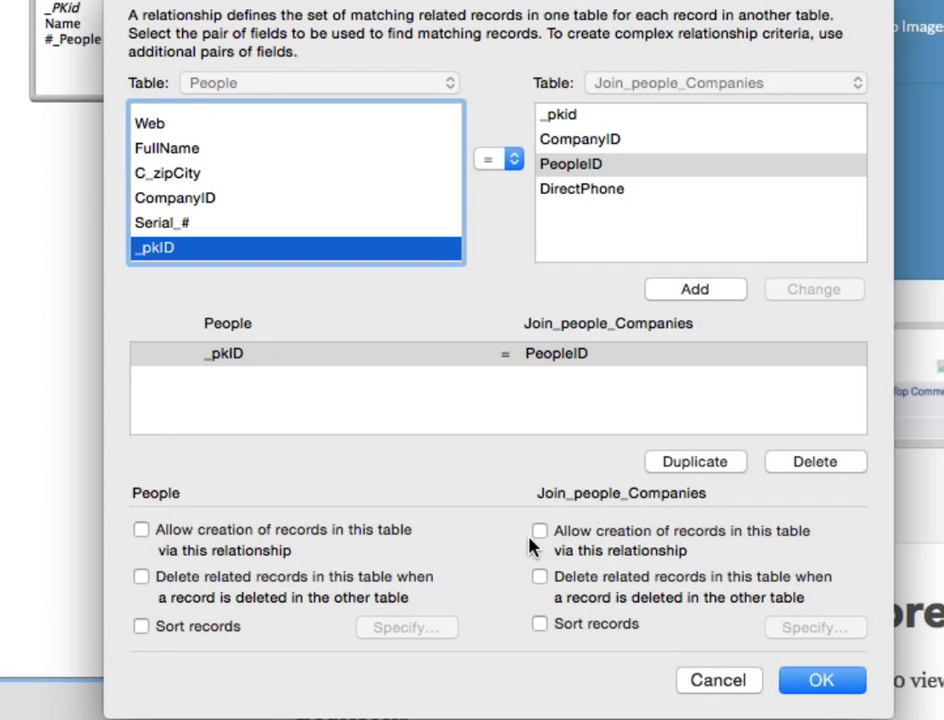
pyautogui.click(539, 534)
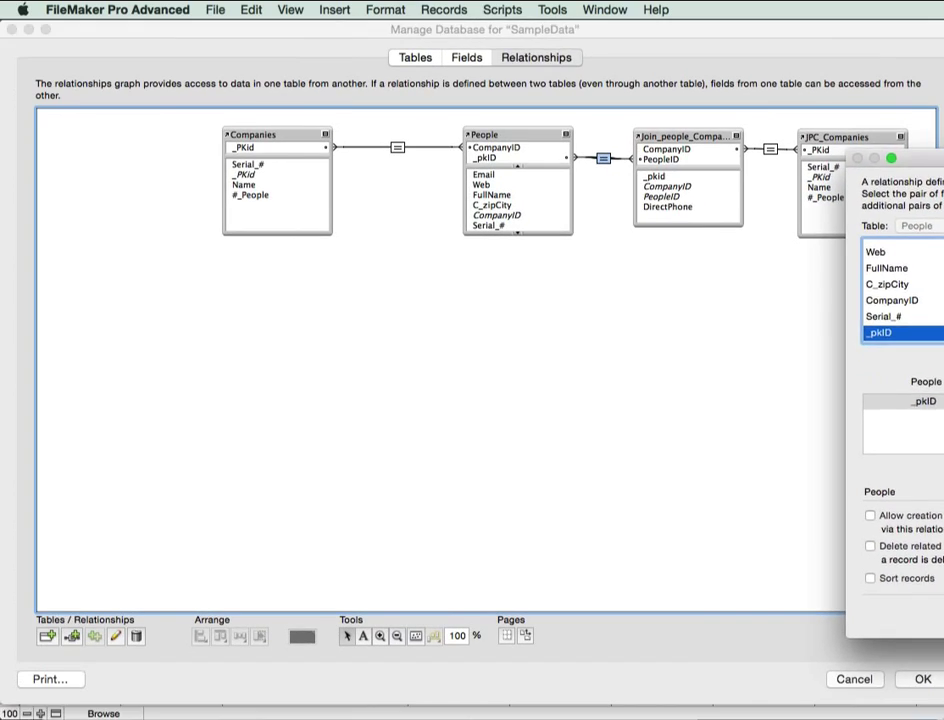
# Save the database changes, switch to the PeopleDetail layout and enter Layout mode
pyautogui.press('Return')
pyautogui.click(921, 679)
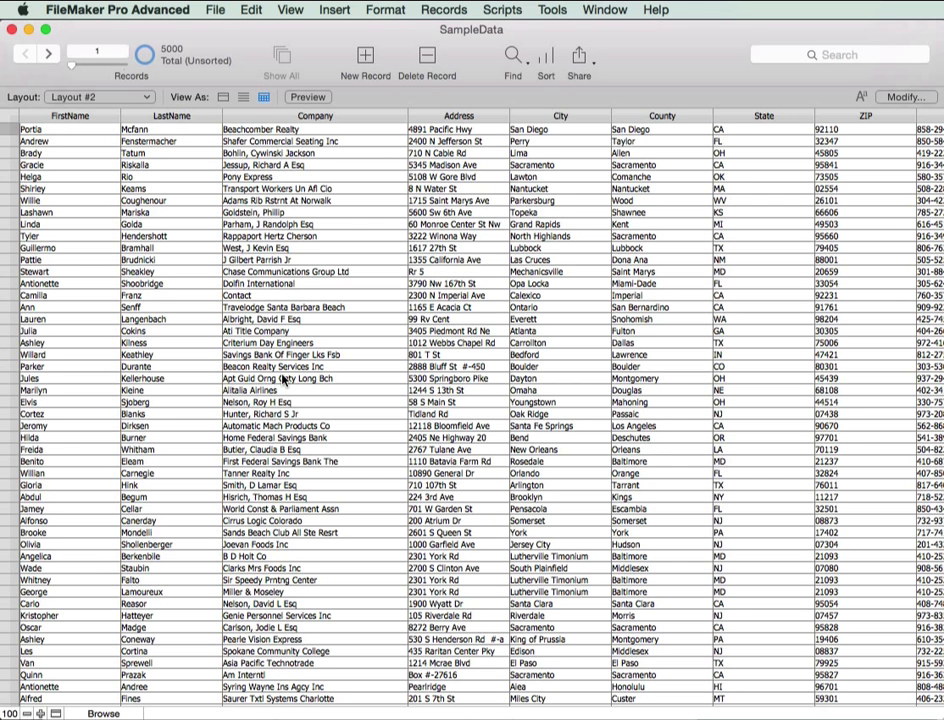
pyautogui.click(92, 97)
pyautogui.click(60, 80)
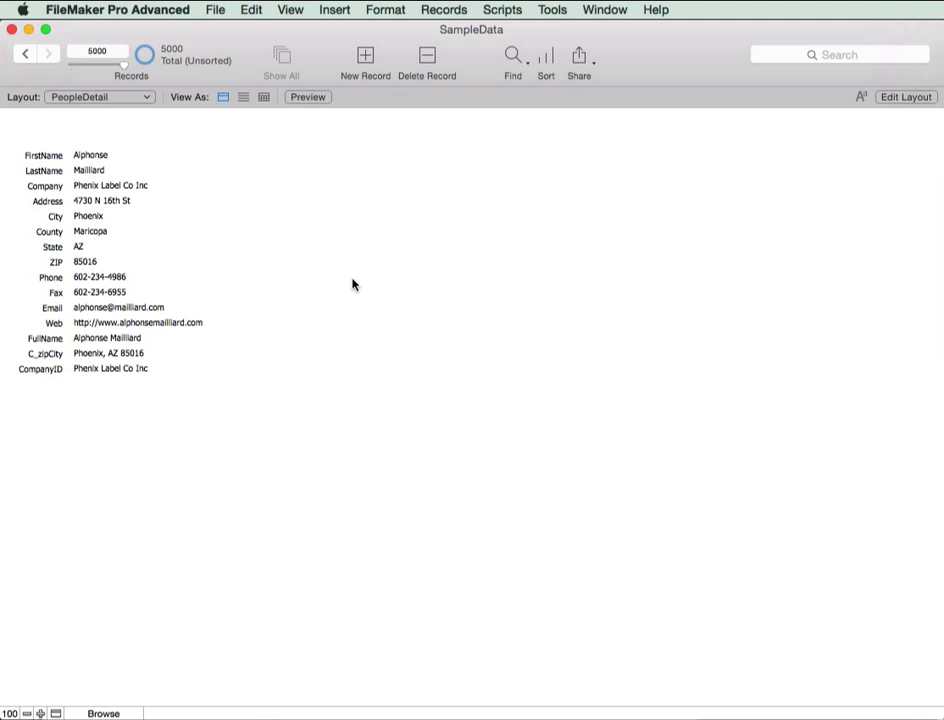
pyautogui.press('super+l')
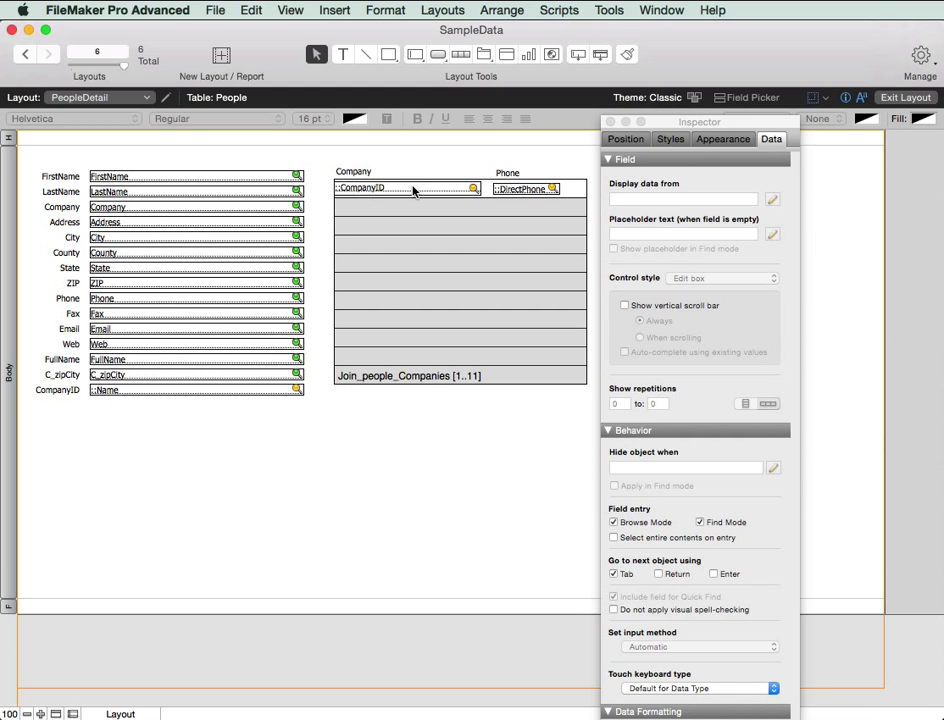
# Set the portal's CompanyID field control style to Pop-up menu
pyautogui.click(413, 190)
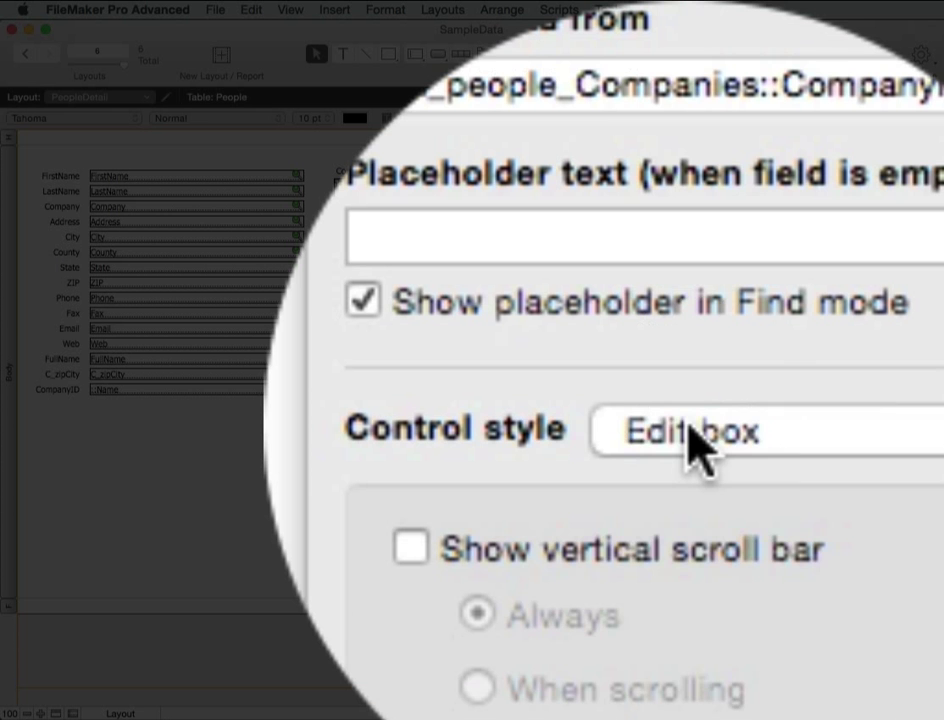
pyautogui.click(688, 282)
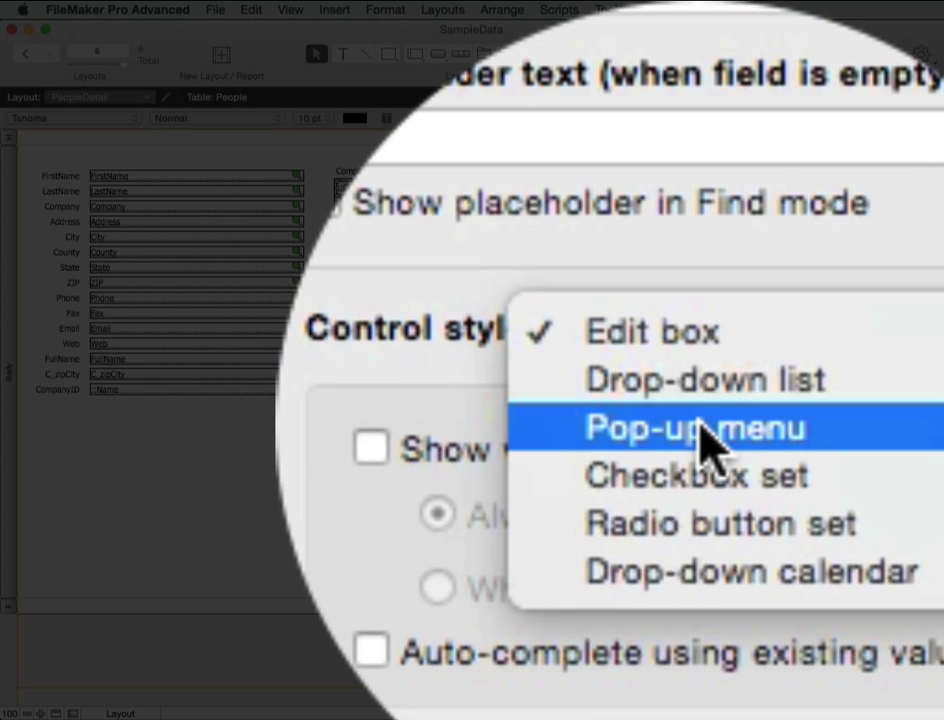
pyautogui.click(701, 427)
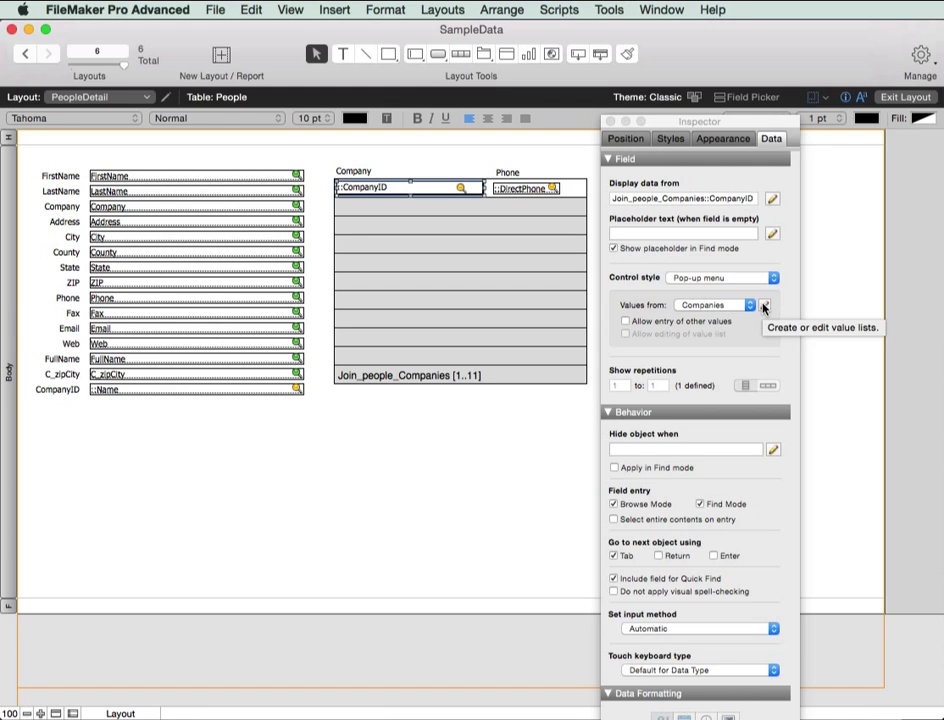
# Inspect the Companies value list's field settings for _PKid and Name
pyautogui.click(763, 307)
pyautogui.click(371, 531)
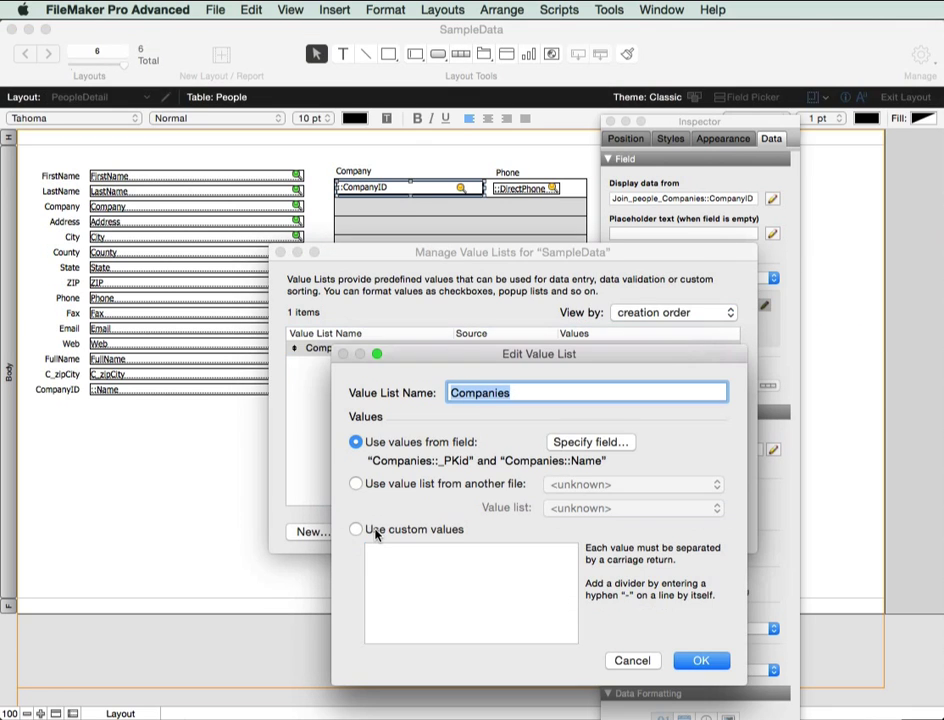
pyautogui.click(589, 442)
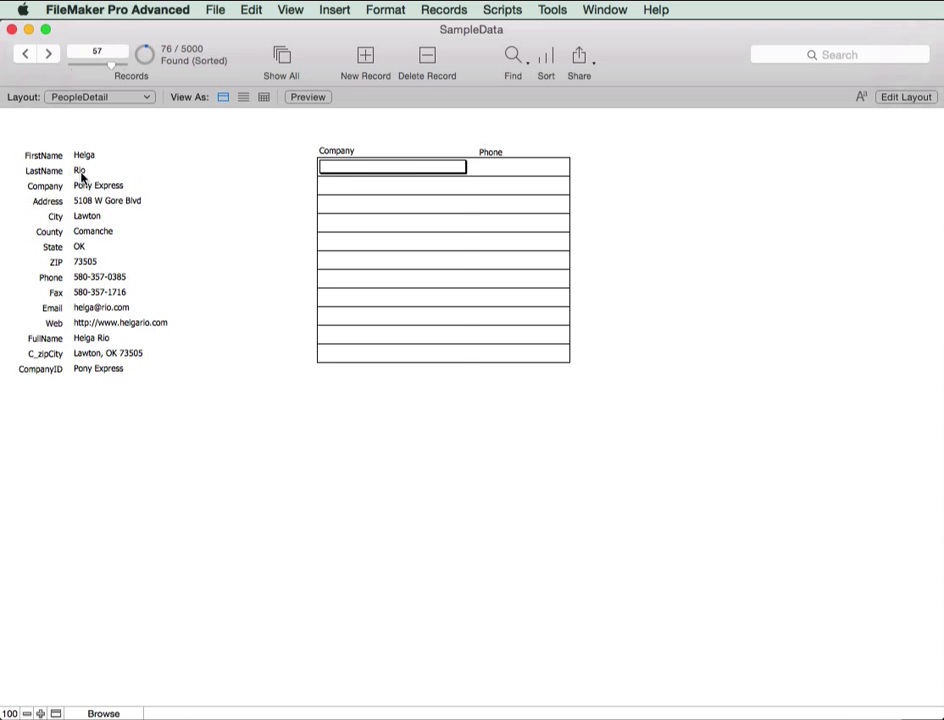
# Assign Jean Patou Inc, Days Inn and Kinkos Copies in the current person's company portal
pyautogui.click(360, 168)
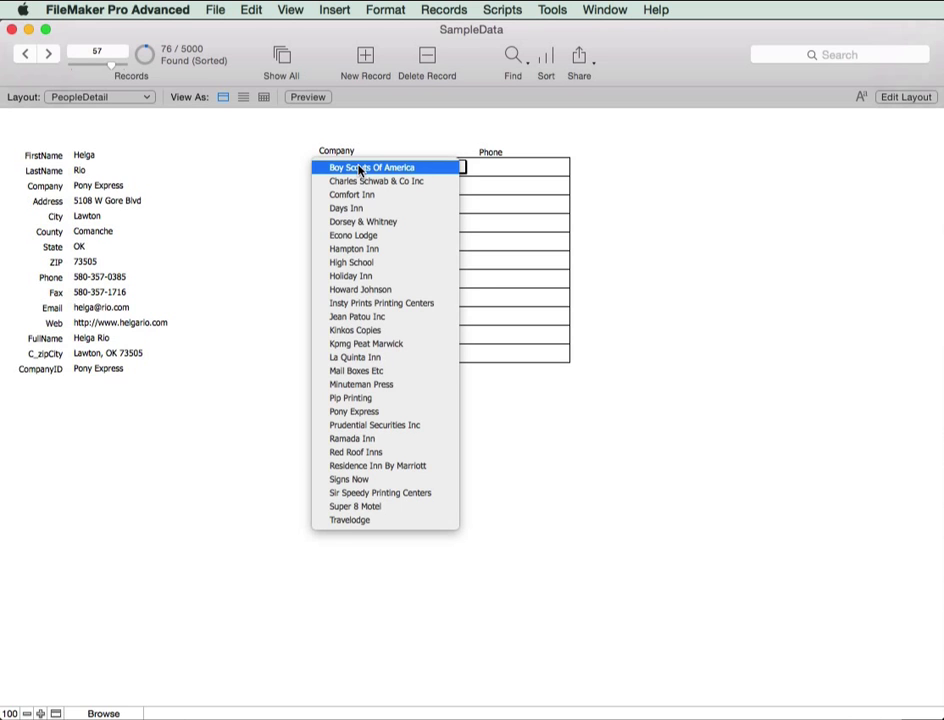
pyautogui.click(362, 316)
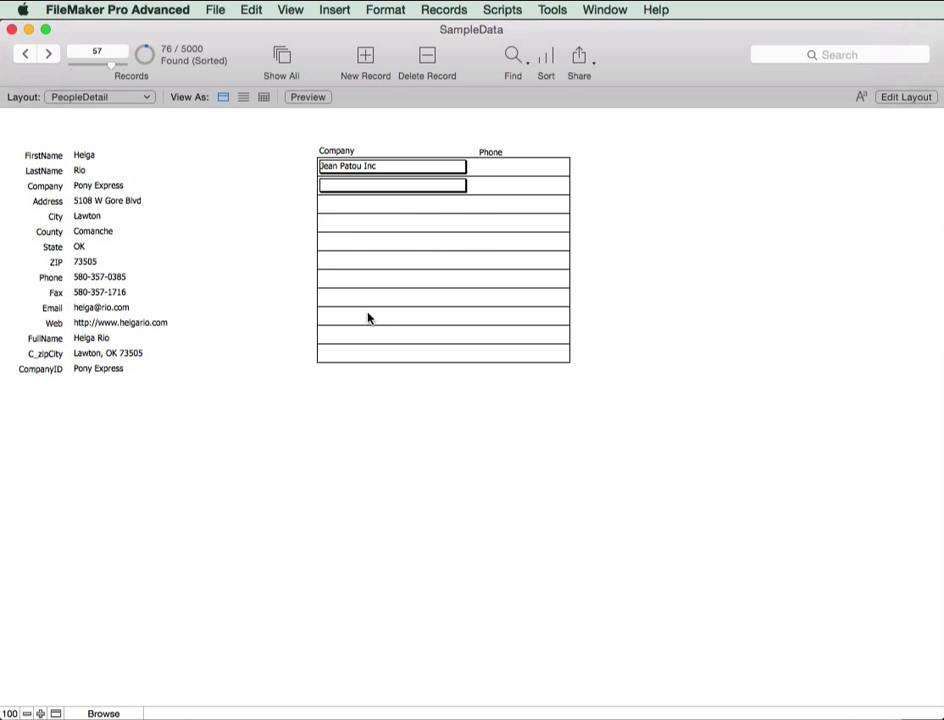
pyautogui.click(362, 184)
pyautogui.click(358, 228)
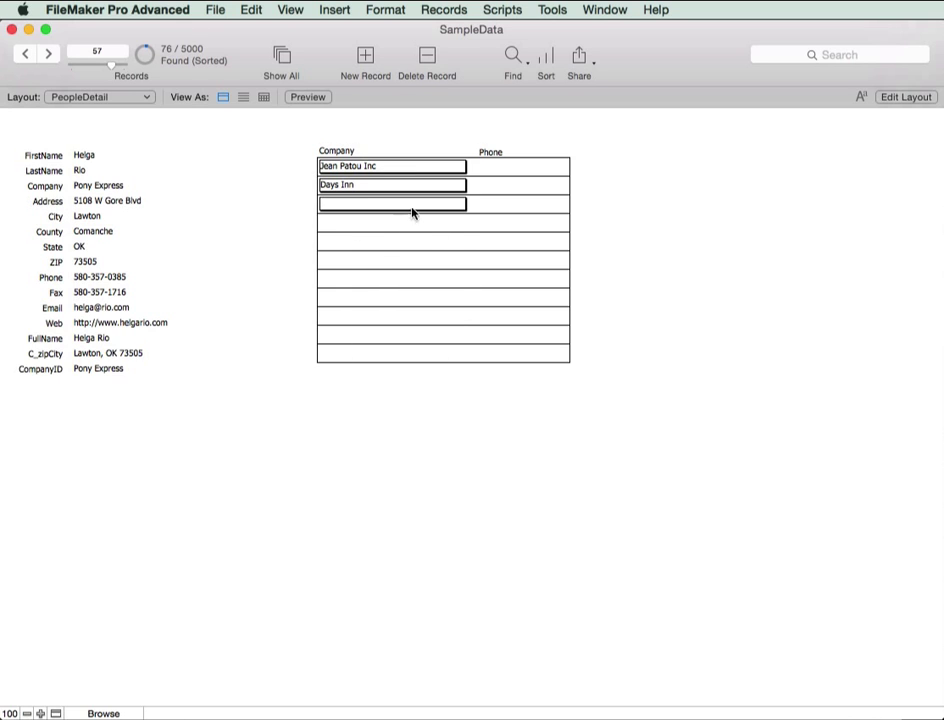
pyautogui.click(377, 204)
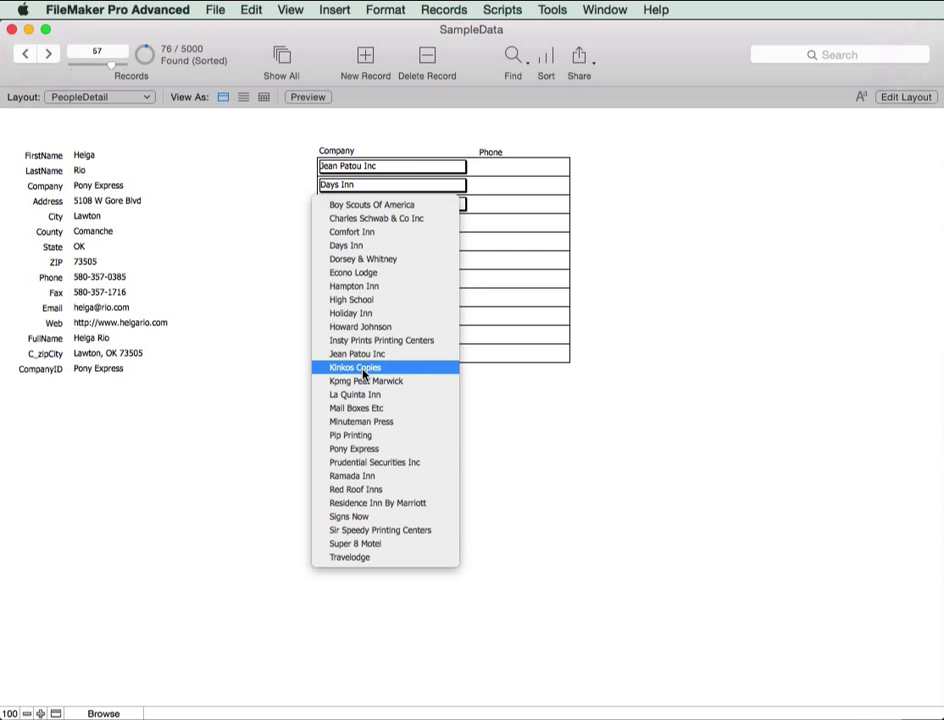
pyautogui.click(363, 368)
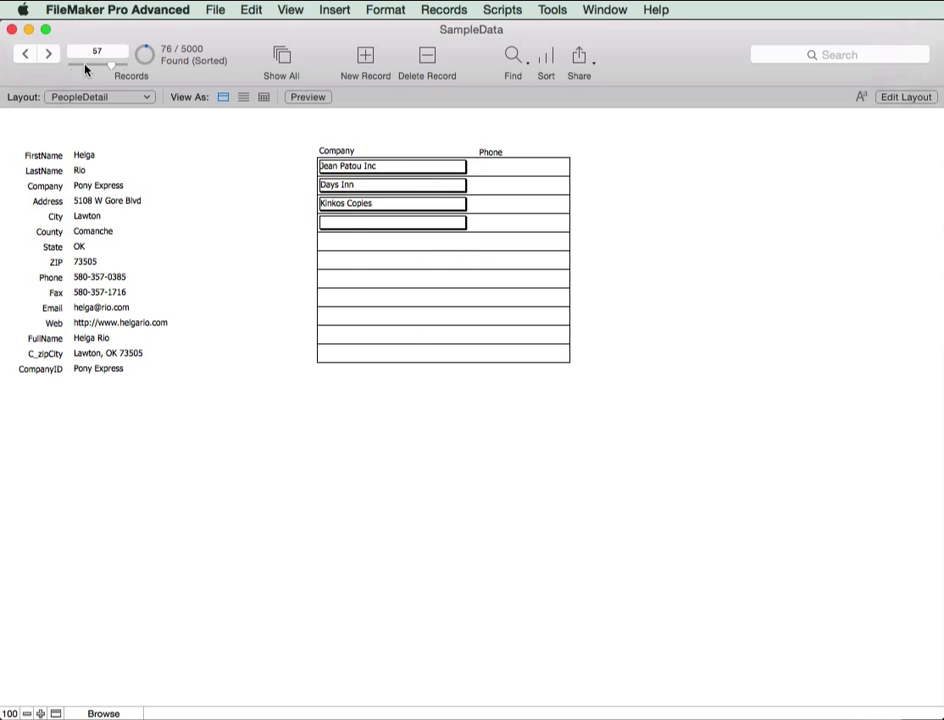
# On the next person record, assign Econo Lodge and Howard Johnson
pyautogui.click(47, 56)
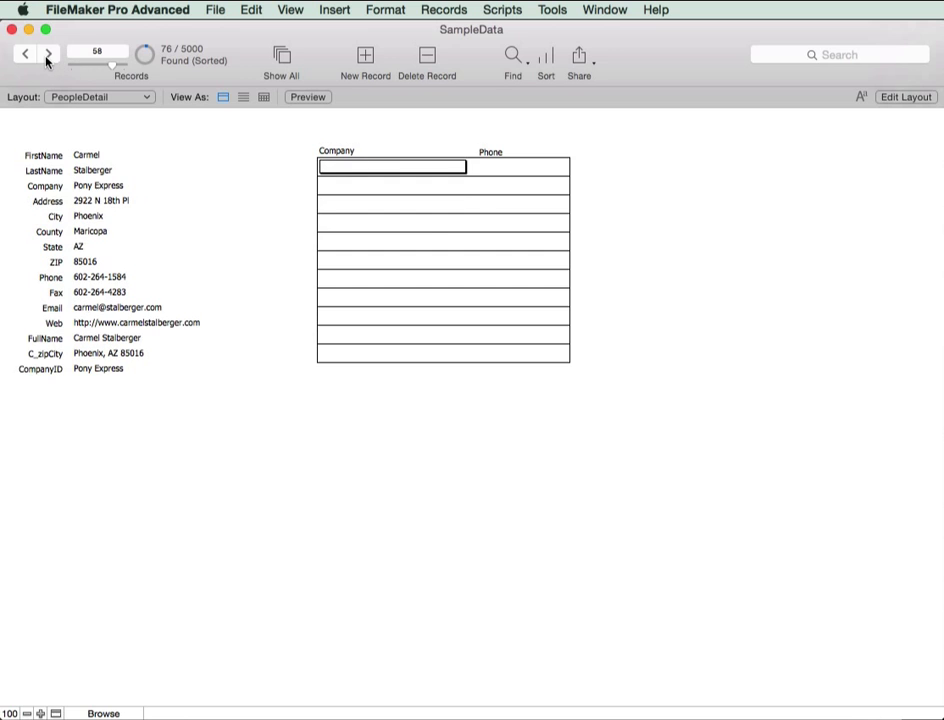
pyautogui.click(366, 169)
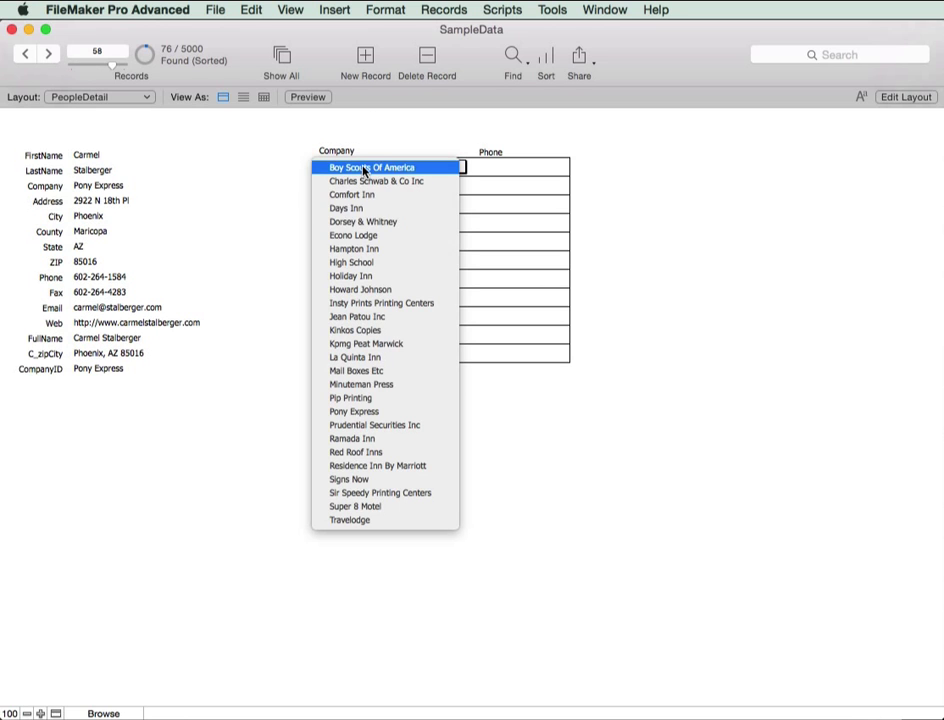
pyautogui.click(371, 236)
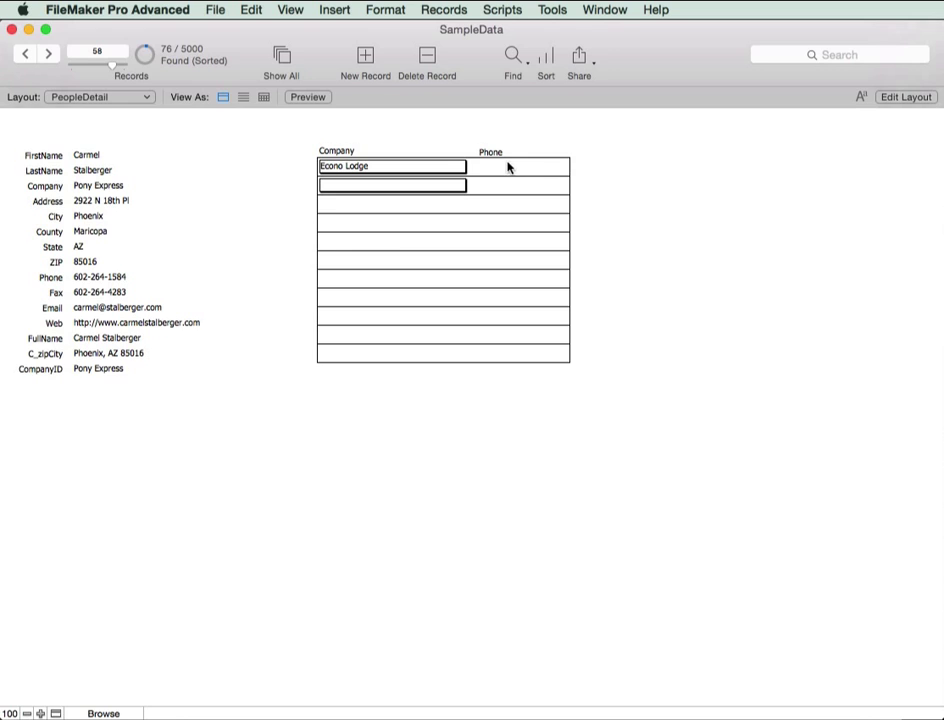
pyautogui.click(361, 189)
pyautogui.click(417, 244)
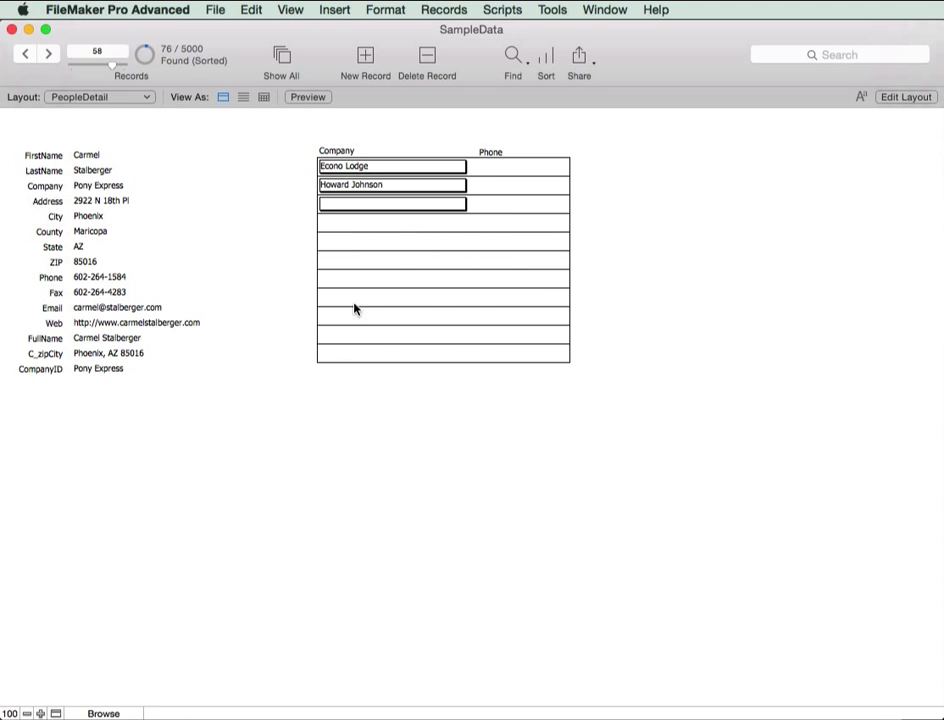